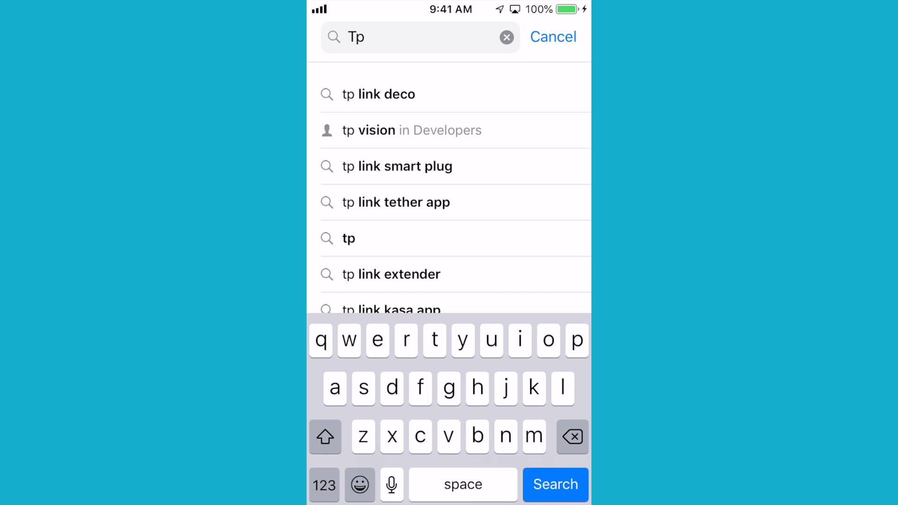
Complete the App Store search as 'tp link tether app' and pick that suggestion
text(link)
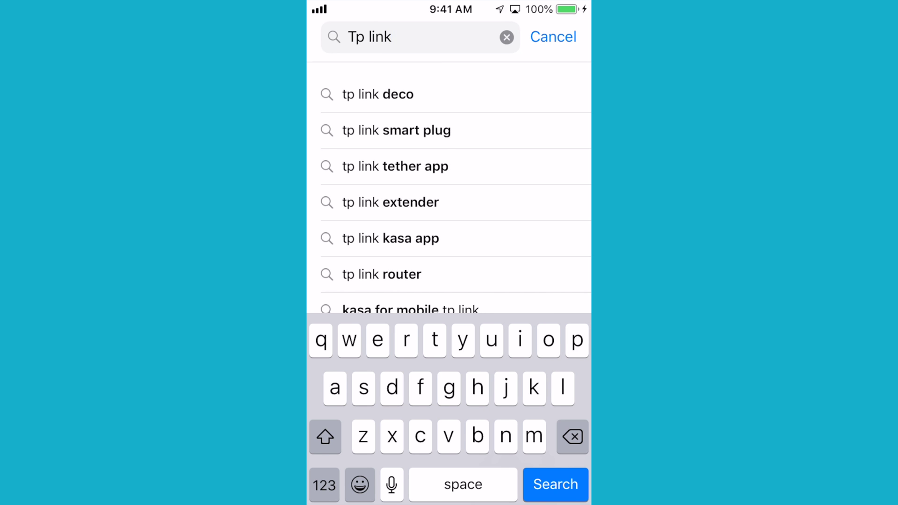
click(395, 166)
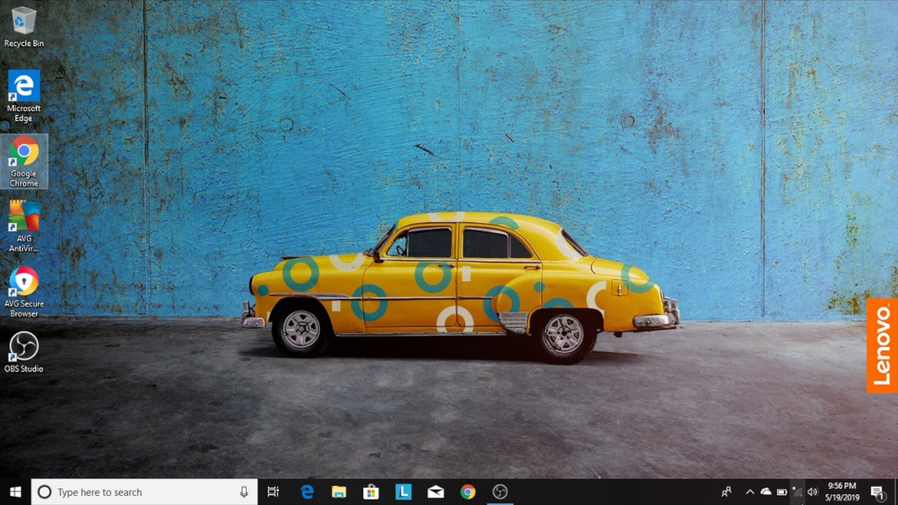
Join the TP-Link_207F_5G Wi-Fi network from the taskbar list using its security key
click(801, 492)
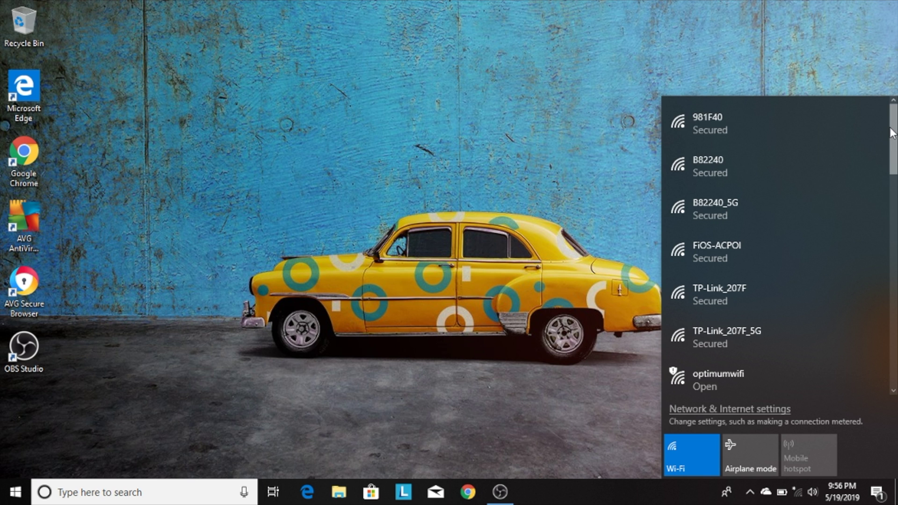
scroll(894, 152, down, 3)
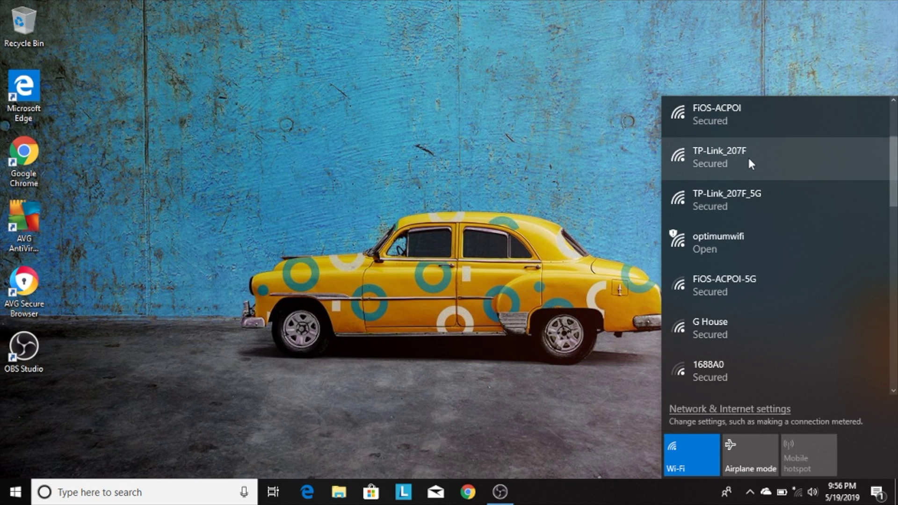
click(759, 194)
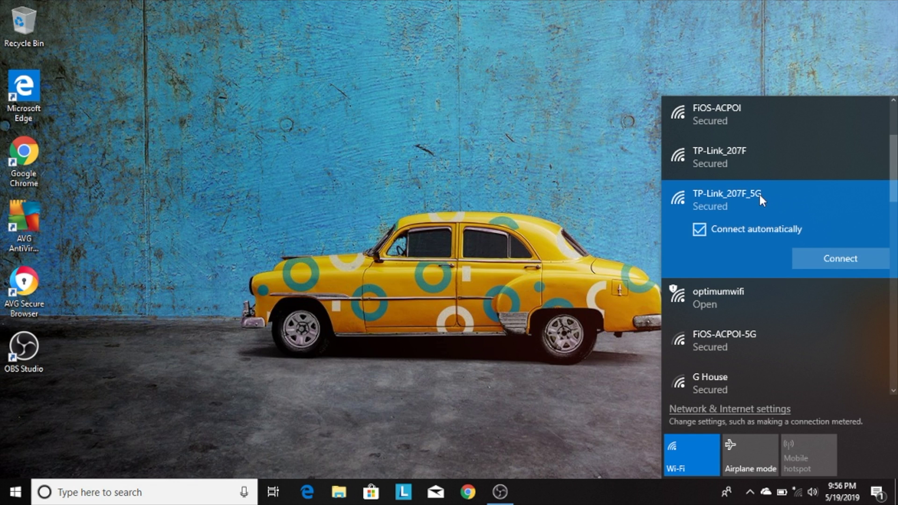
click(818, 265)
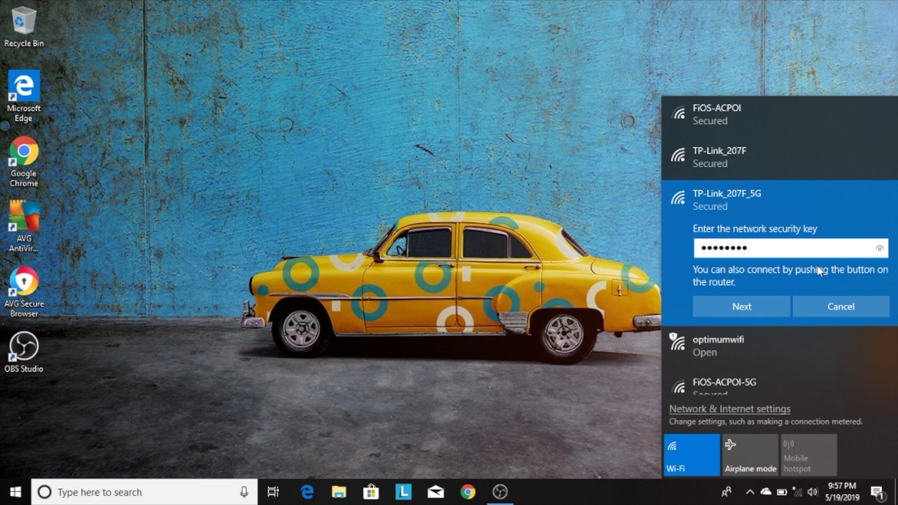
click(755, 306)
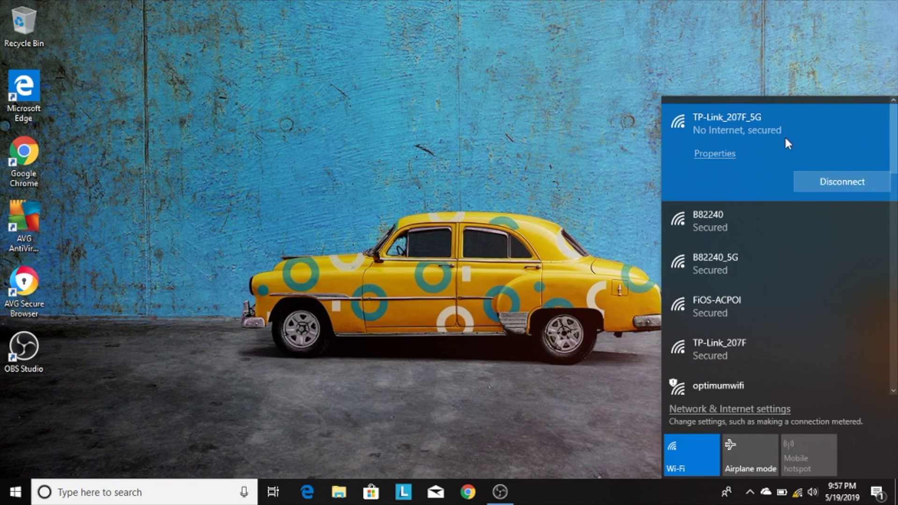
click(777, 60)
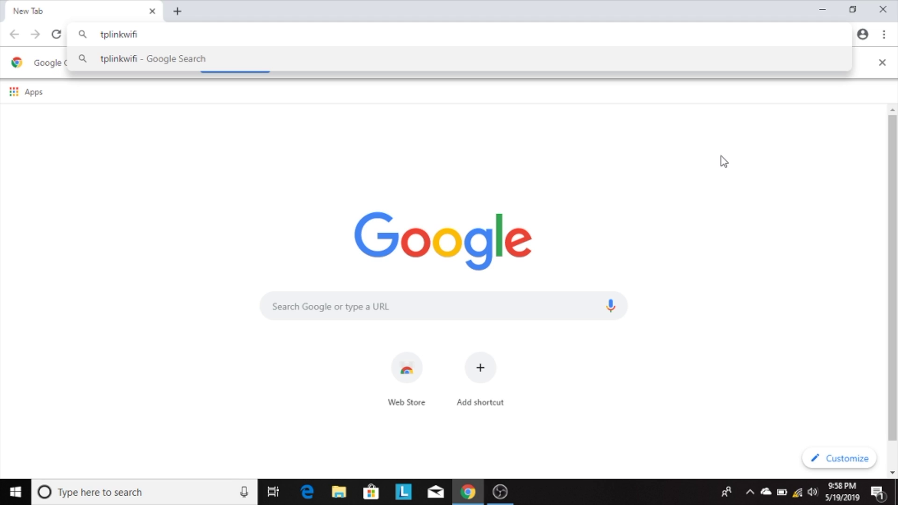
Load tplinkwifi.net and begin entering a new administrator password
text(.net)
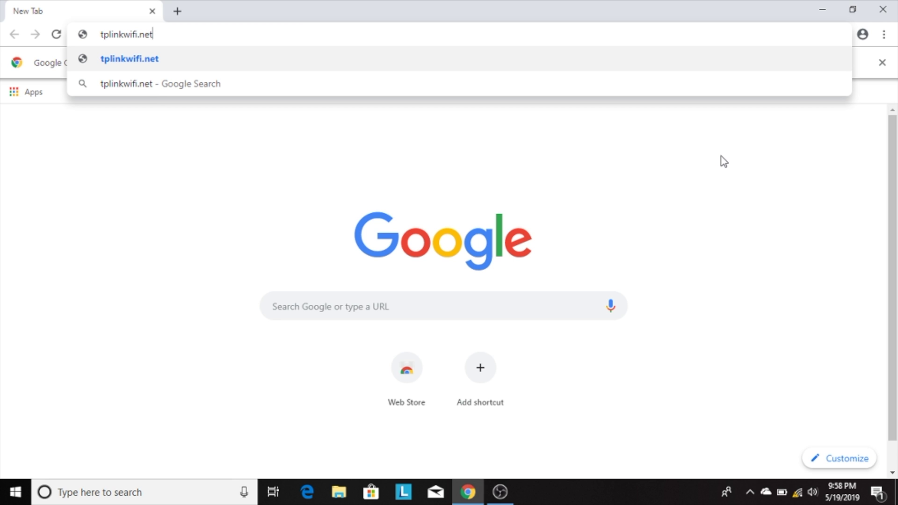
key(Return)
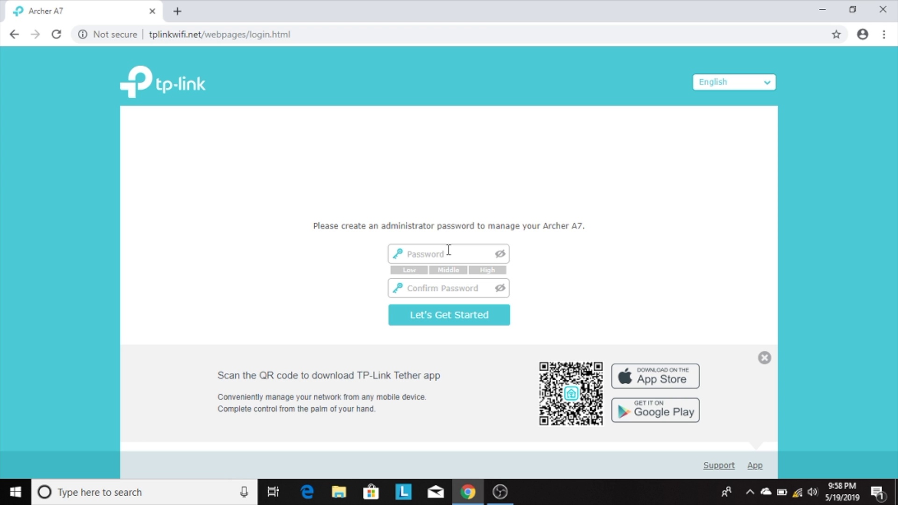
click(449, 252)
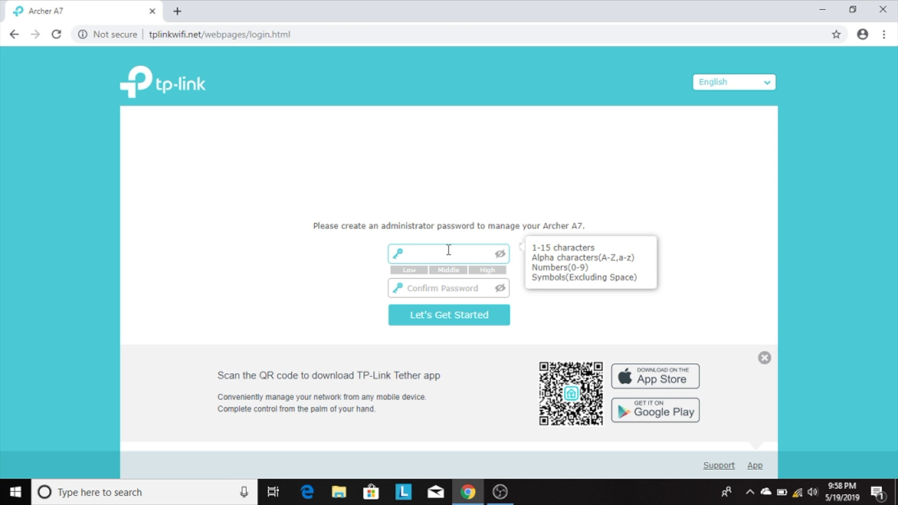
text(ad)
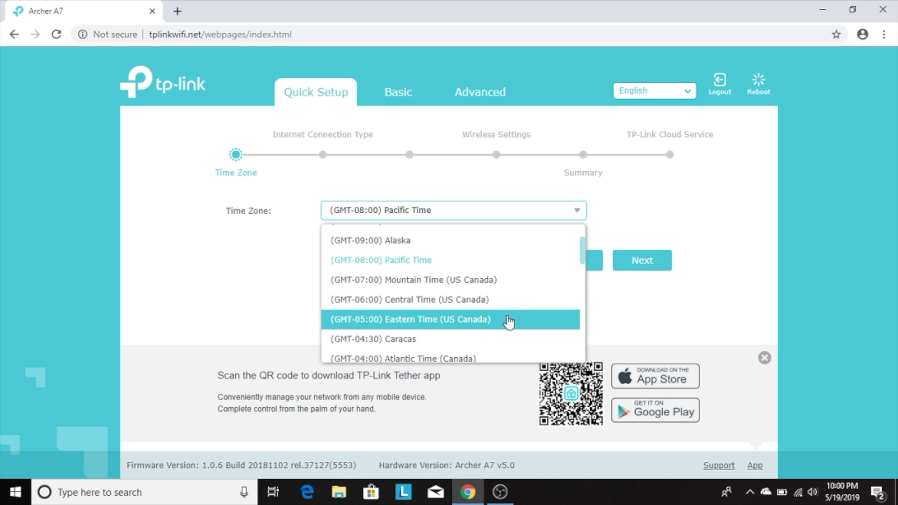
Choose (GMT-05:00) Eastern Time, auto-detect the connection as Dynamic IP, then leave Quick Setup
click(509, 319)
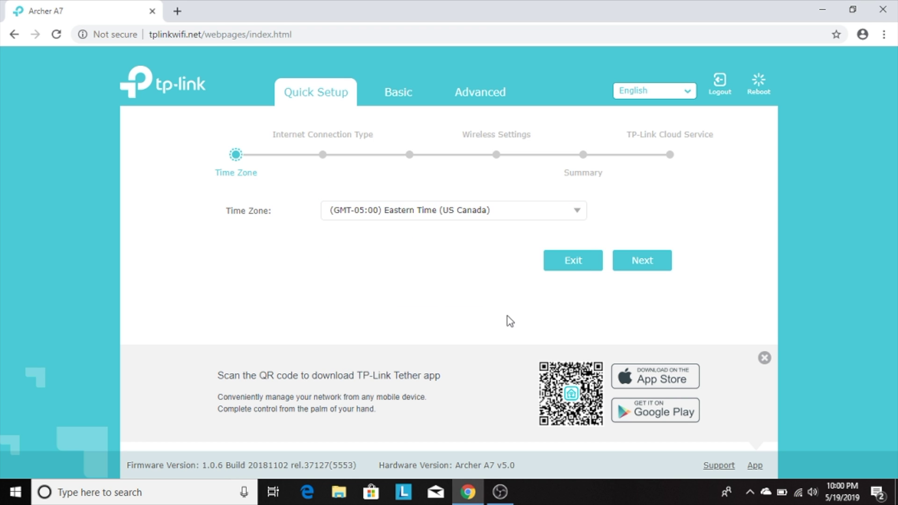
click(639, 273)
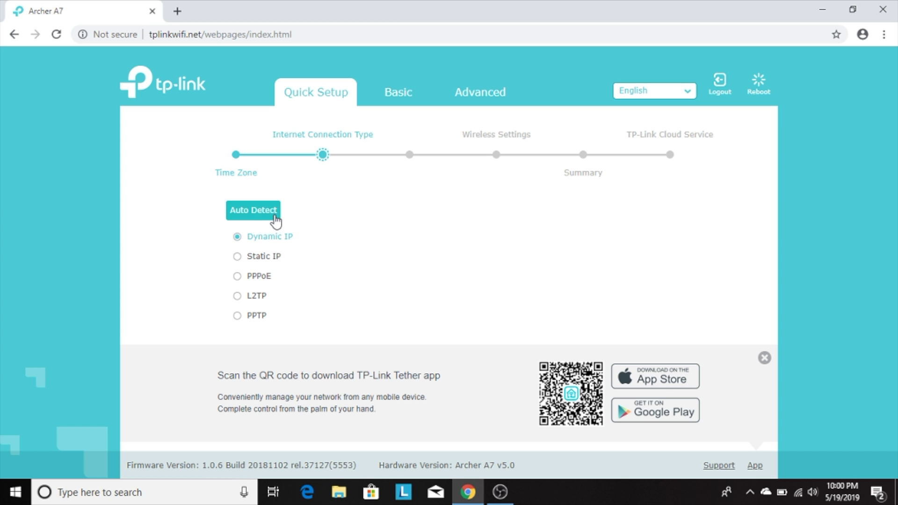
click(253, 218)
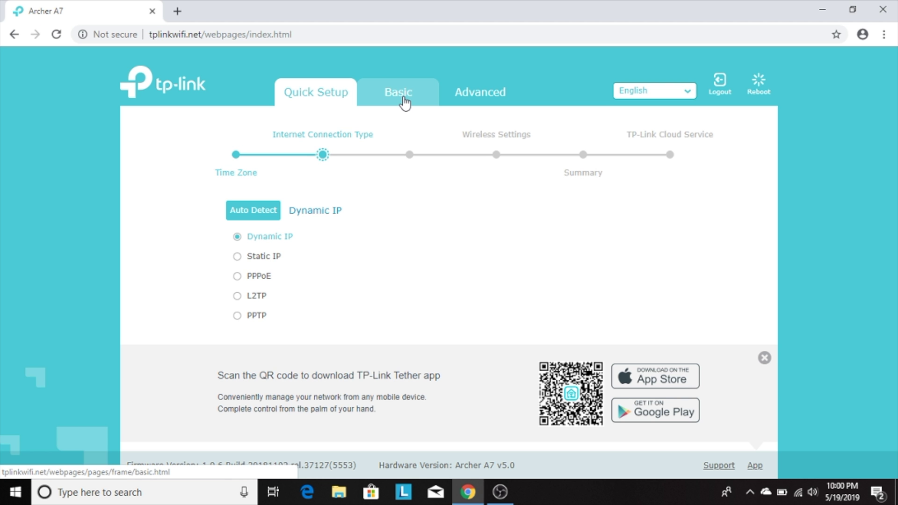
click(403, 99)
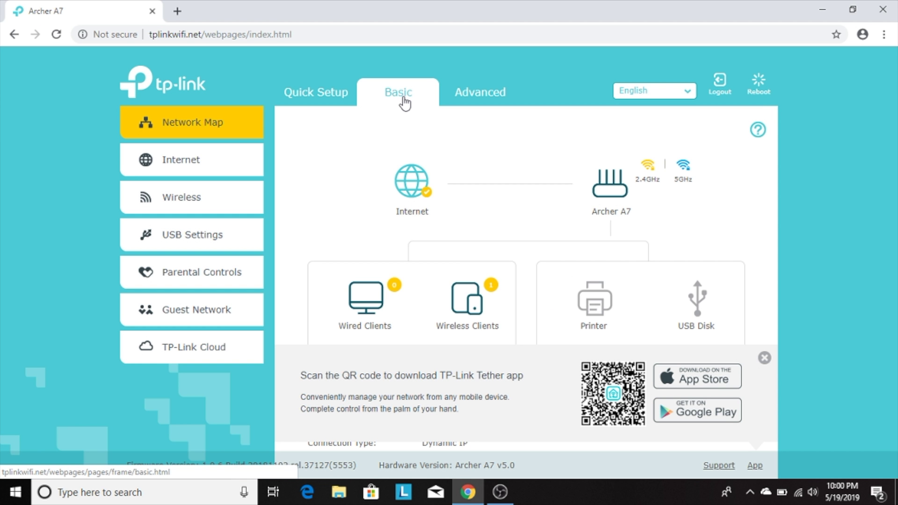
In Basic > Wireless, replace the 2.4GHz SSID with Vortex and clear the 5GHz SSID
click(193, 197)
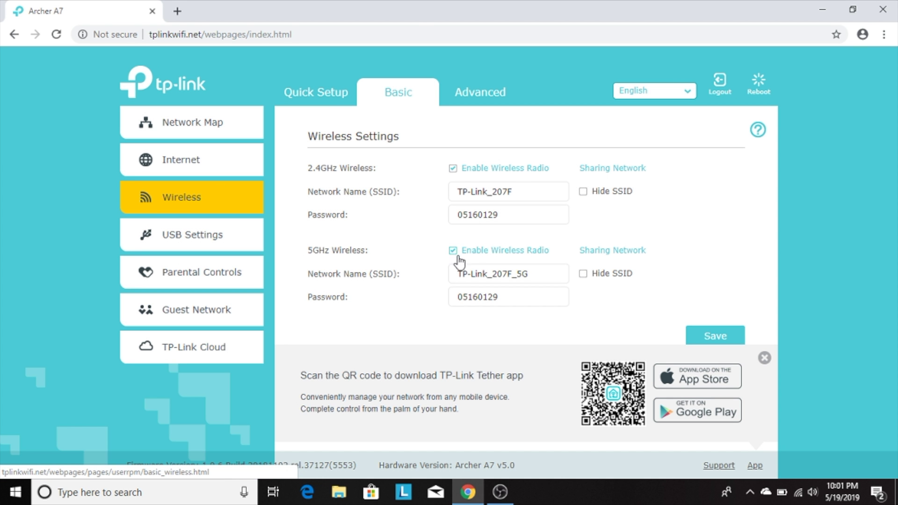
click(538, 200)
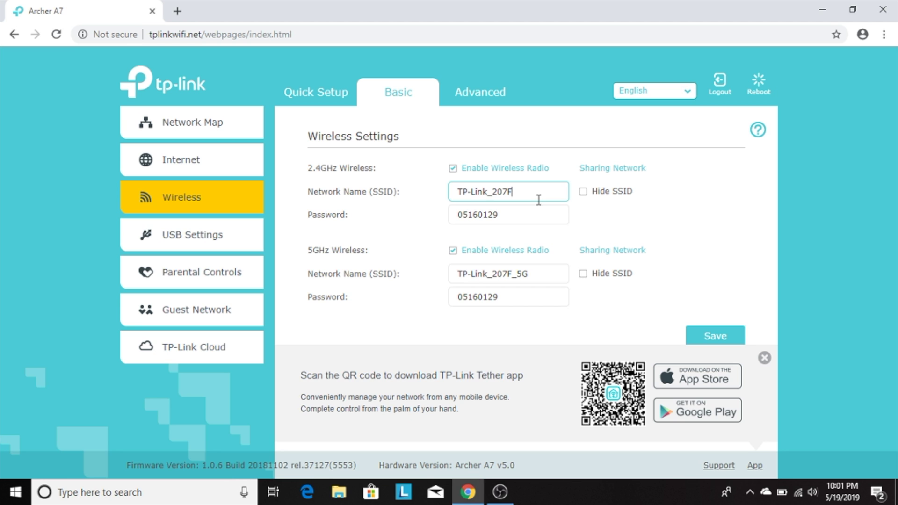
key(BackSpace)
key(BackSpace)
key(BackSpace)
key(BackSpace)
key(BackSpace)
key(BackSpace)
key(BackSpace)
key(BackSpace)
key(BackSpace)
key(BackSpace)
key(BackSpace)
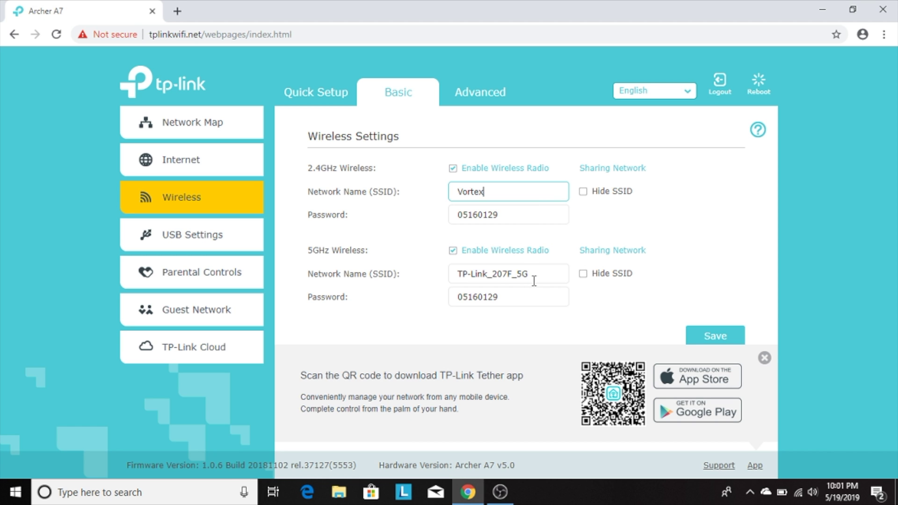
click(534, 281)
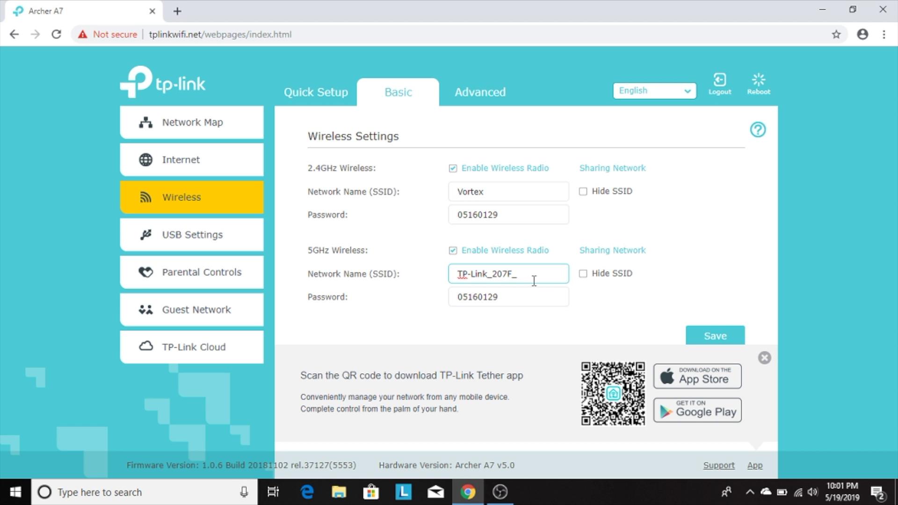
key(BackSpace)
key(BackSpace)
key(BackSpace)
key(BackSpace)
key(BackSpace)
key(BackSpace)
key(BackSpace)
key(BackSpace)
key(BackSpace)
key(BackSpace)
key(BackSpace)
key(BackSpace)
key(BackSpace)
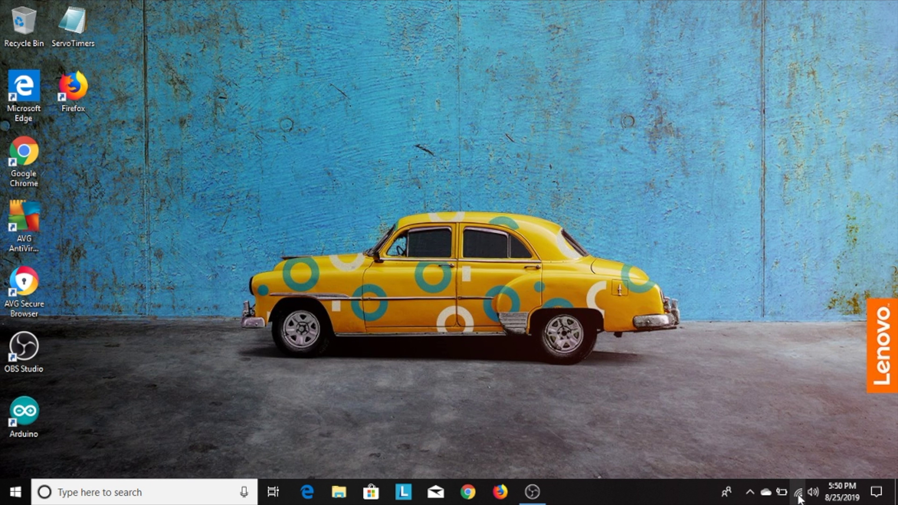
Check in the Windows Wi-Fi list that the laptop sees the renamed Vortex networks
click(798, 493)
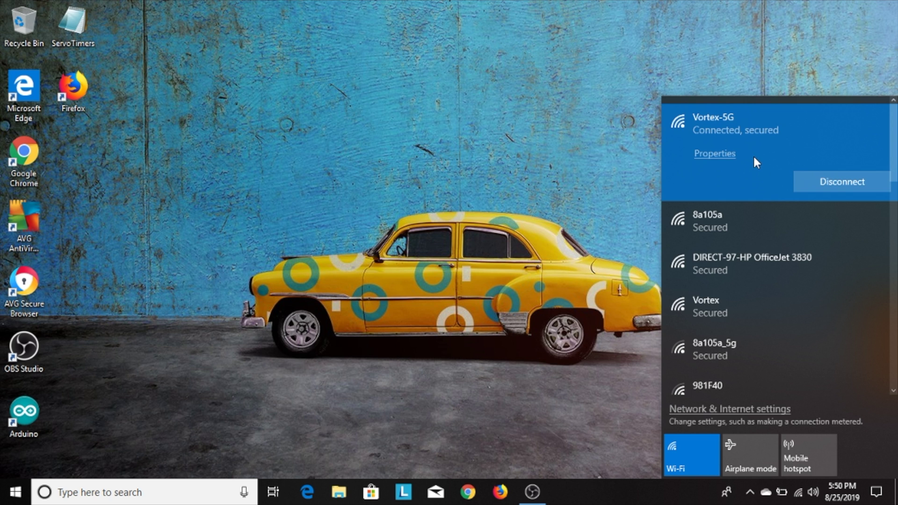
click(749, 304)
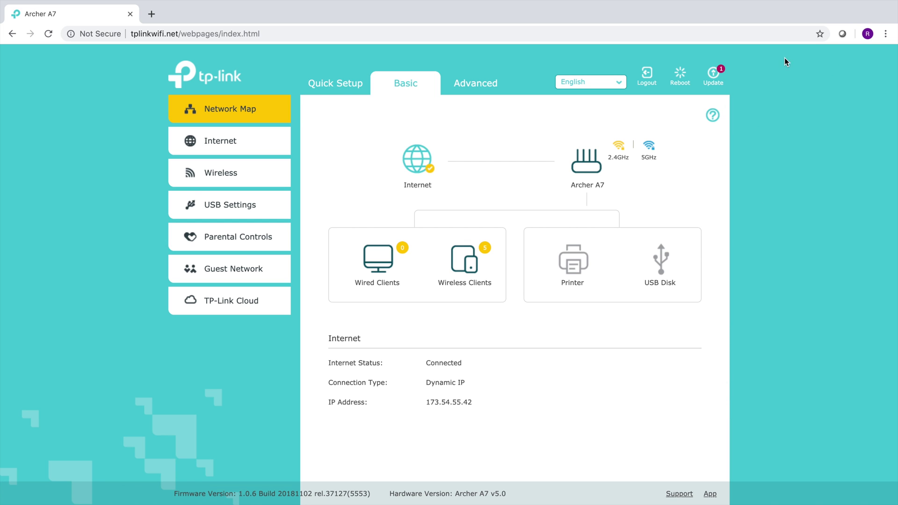
Bring up the Online Upgrade section offering firmware 1.0.9 over installed 1.0.6
click(717, 86)
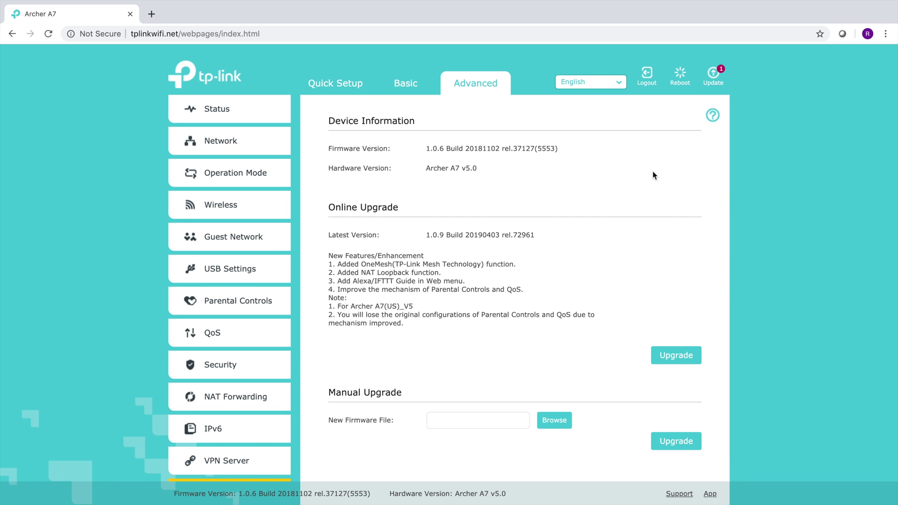
scroll(626, 281, down, 1)
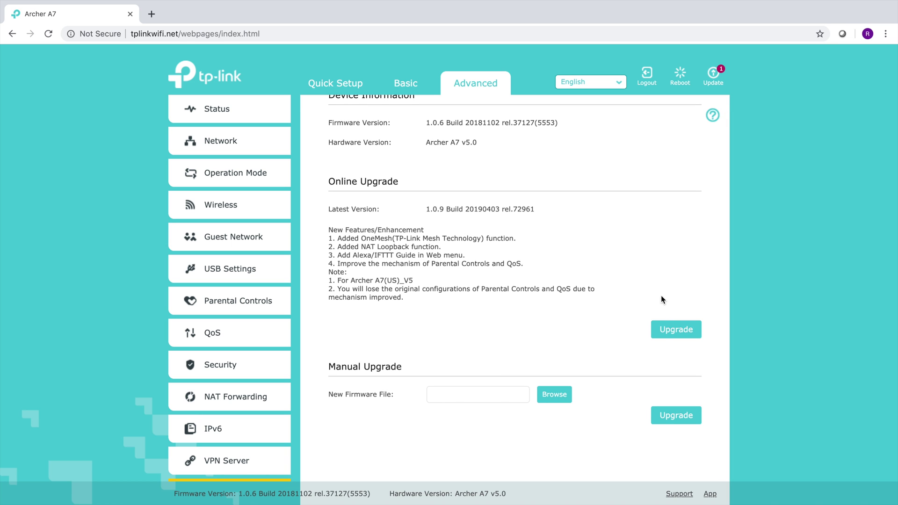
Start the online upgrade to firmware 1.0.9 Build 20190403 and confirm with Yes
click(667, 332)
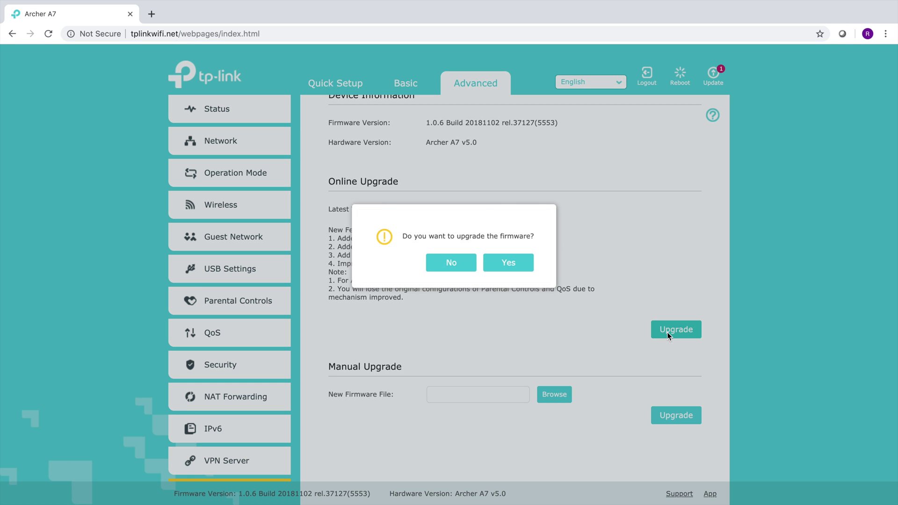
click(510, 264)
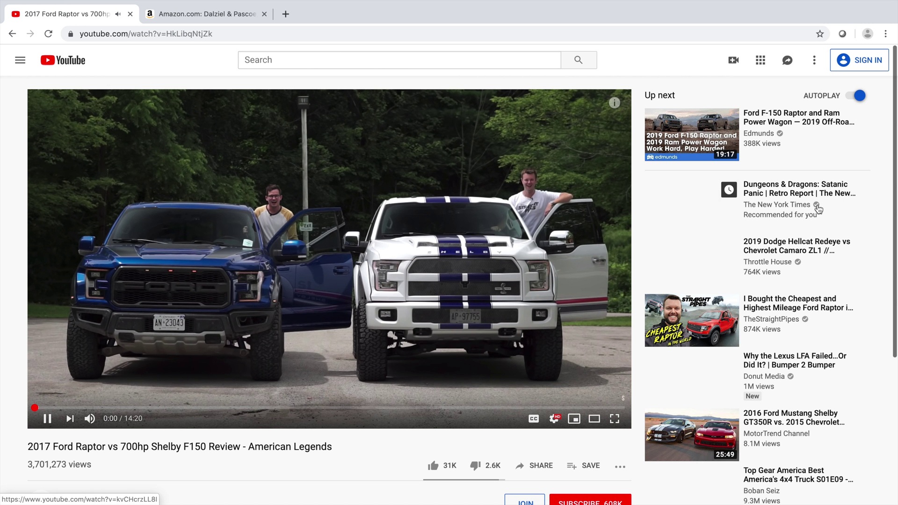
mouse_move(818, 209)
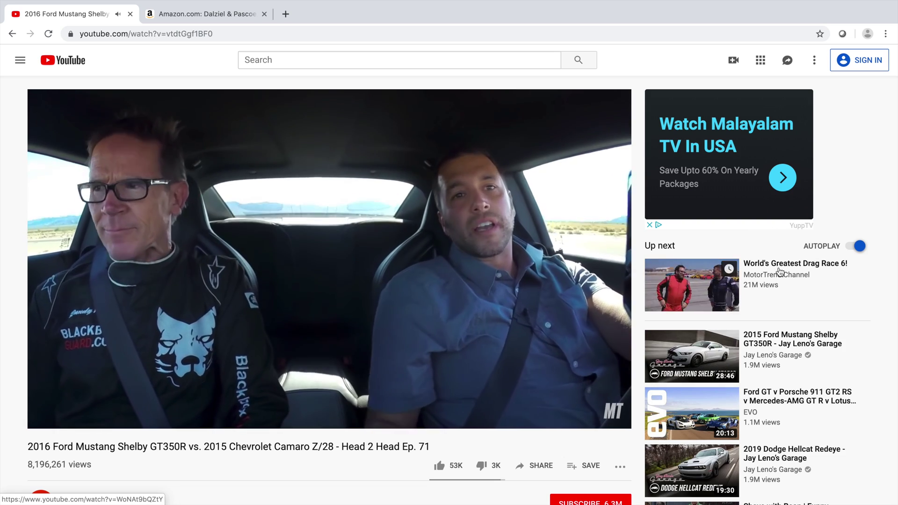
Play 'World's Greatest Drag Race 6!' from the Up next sidebar
click(779, 271)
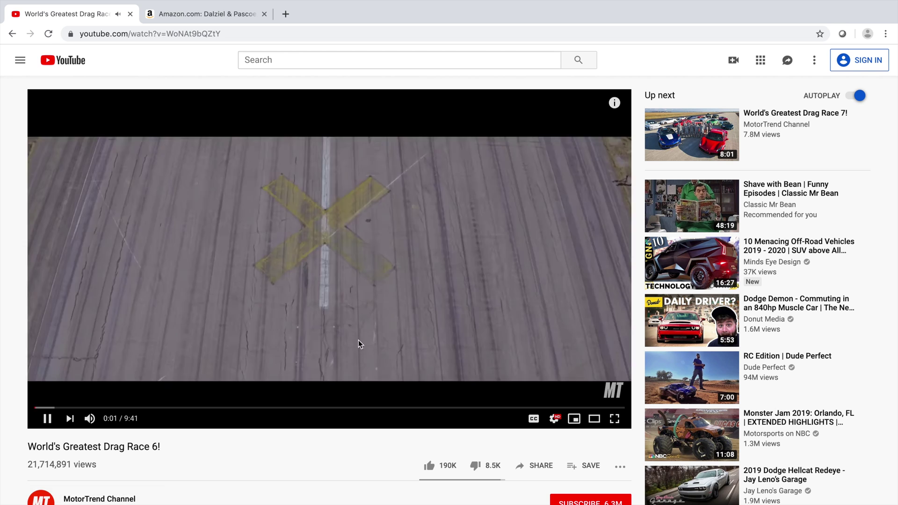